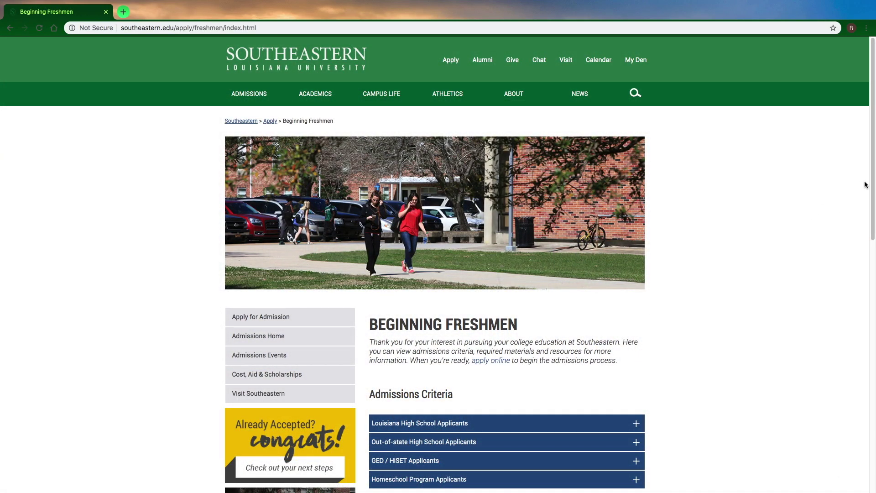
Step: Go from the Beginning Freshmen page through Apply Now to the portal's Create an Account form
scroll(867, 206, down, 5)
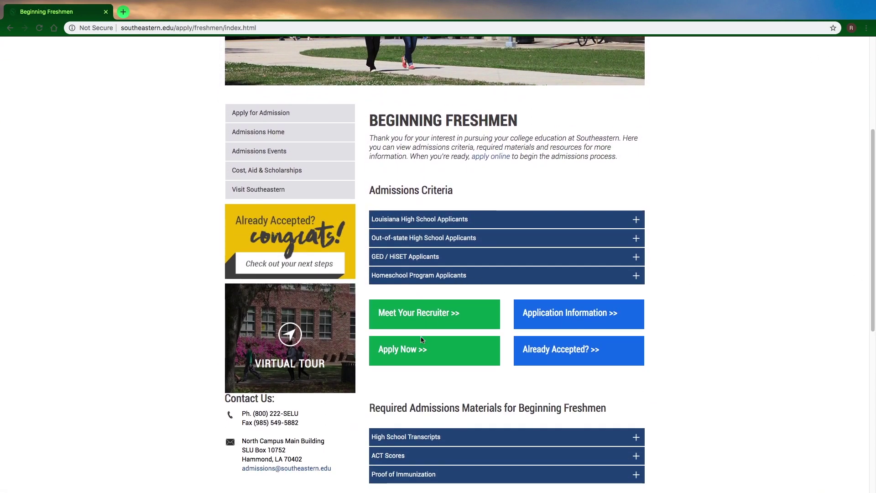
click(413, 349)
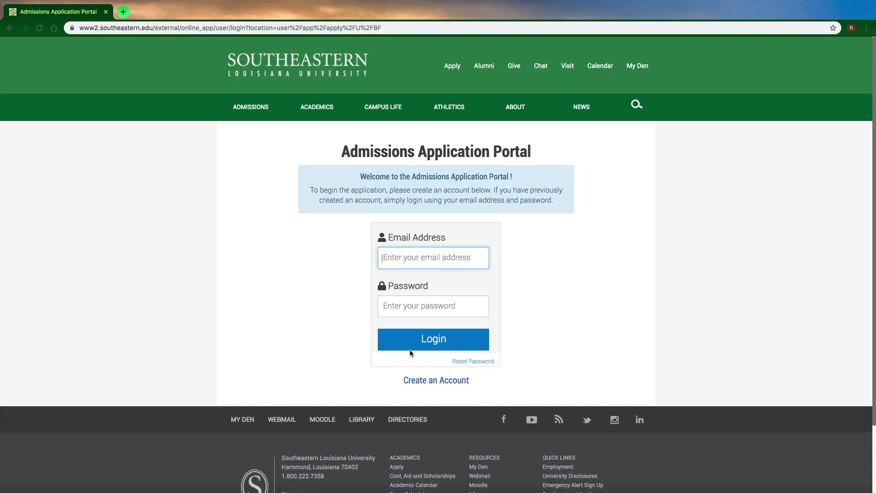
click(424, 383)
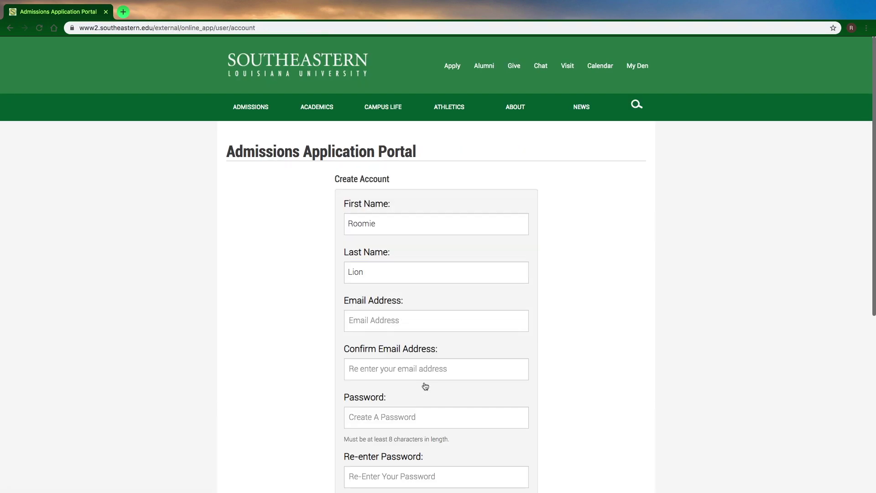
Step: Enter the applicant's e-mail address in both the e-mail and confirm e-mail fields
click(398, 319)
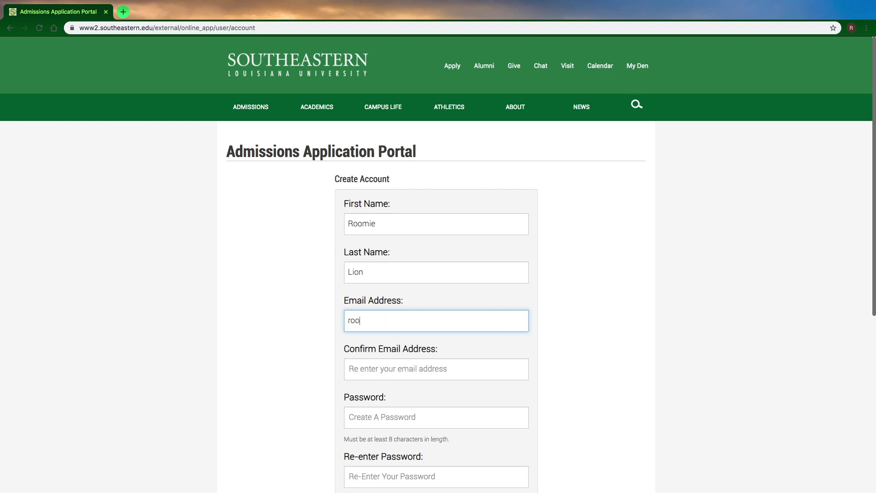
click(394, 367)
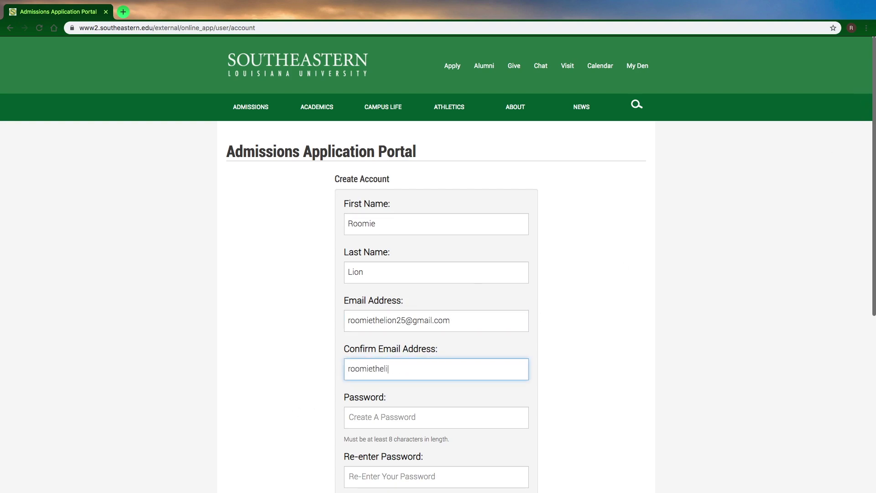
Step: Enter and confirm the account password, then send the activation link
key(Tab)
text(r)
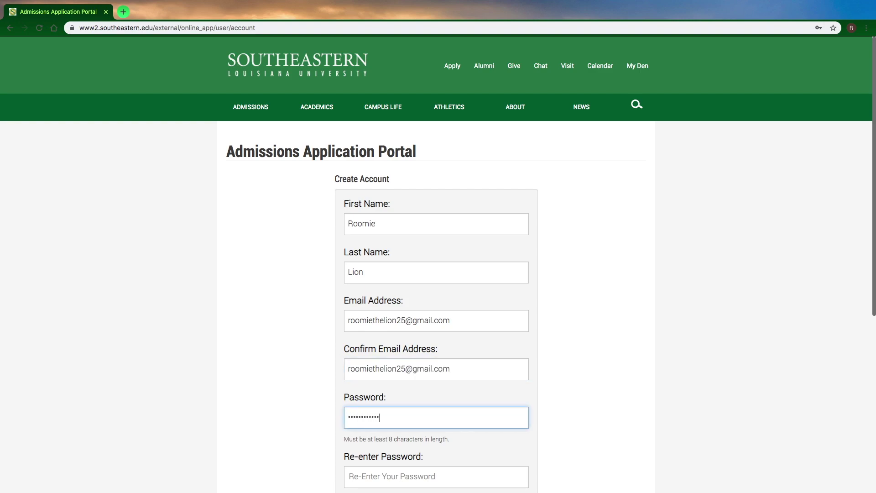
key(Tab)
text(r)
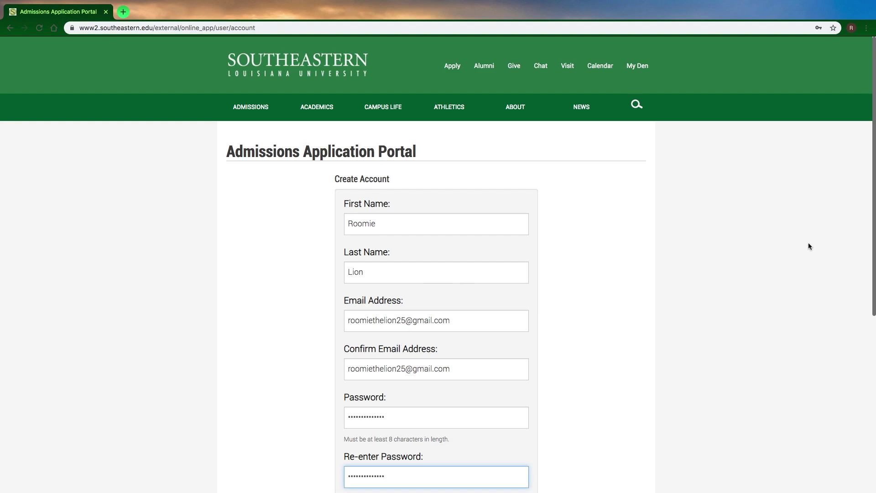
scroll(870, 258, down, 5)
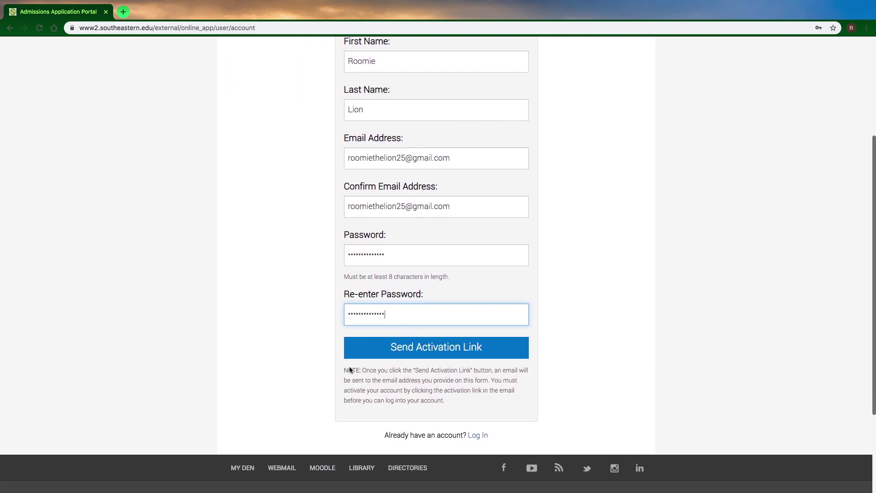
click(394, 350)
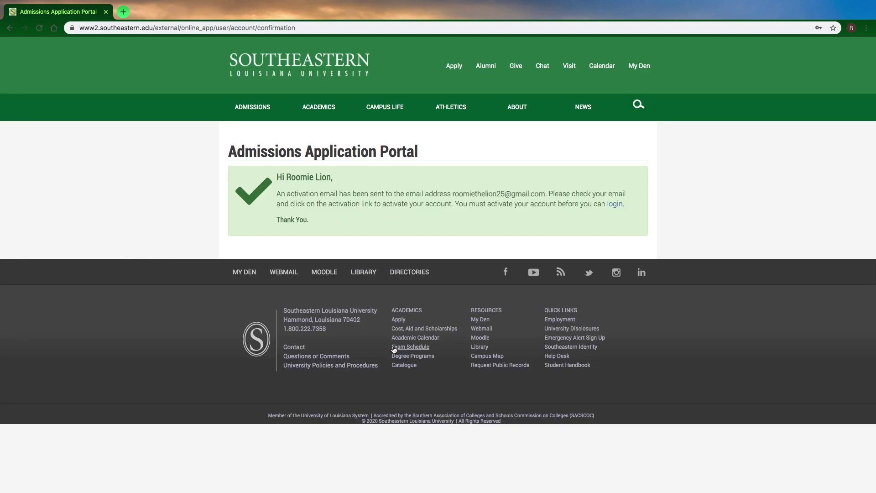
Step: Open the 'Activate Your Account' email in Gmail and follow its 'Activate my account' link
click(613, 204)
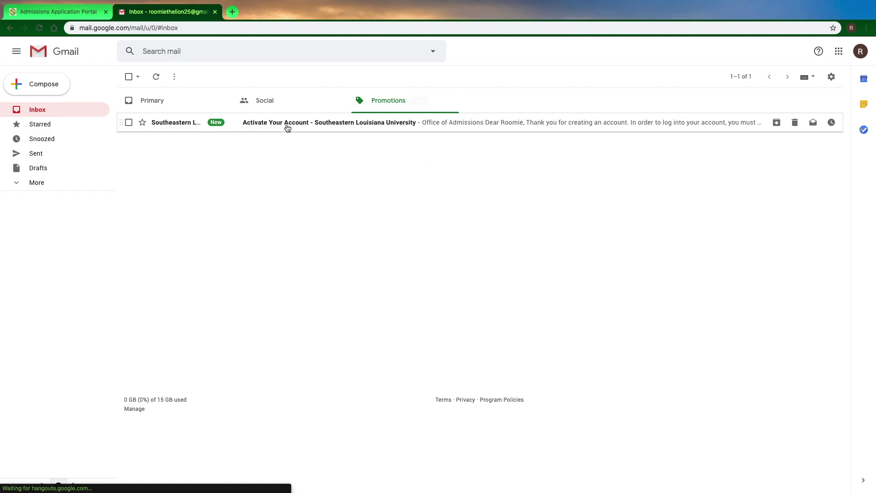
click(288, 127)
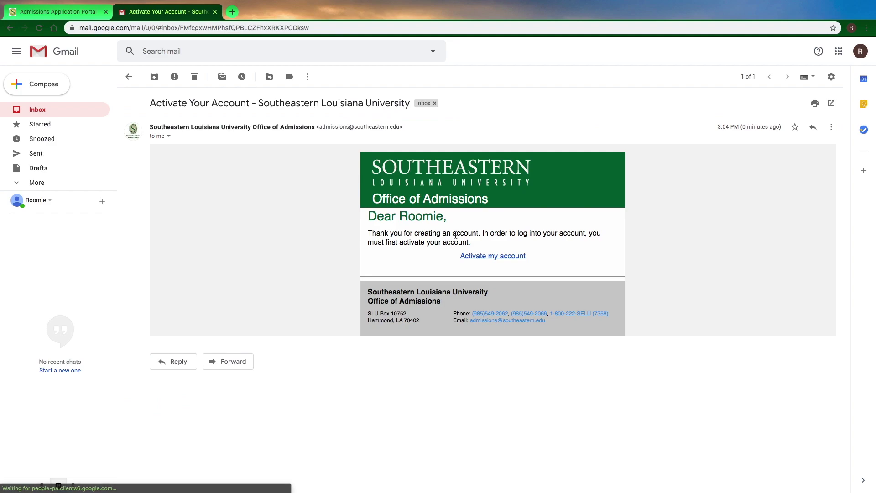
click(476, 257)
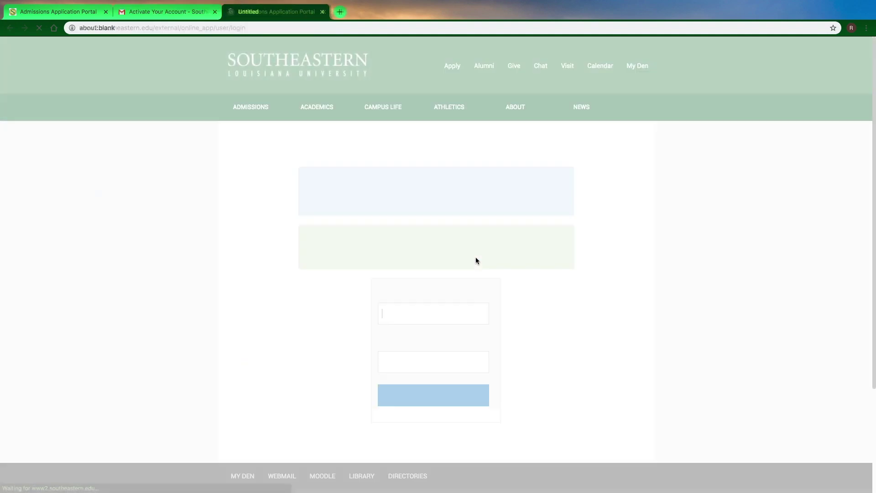
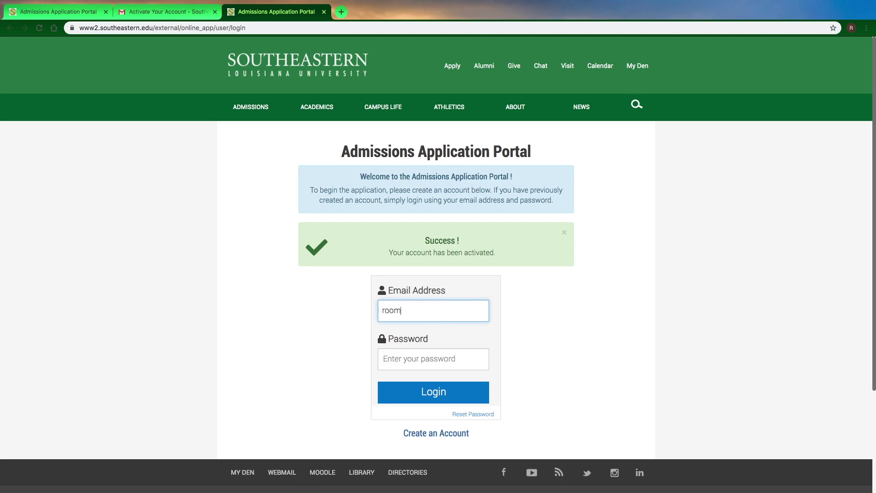
Step: Sign in with the applicant's e-mail and password, then open the profile's Personal Information form
key(Tab)
key(Return)
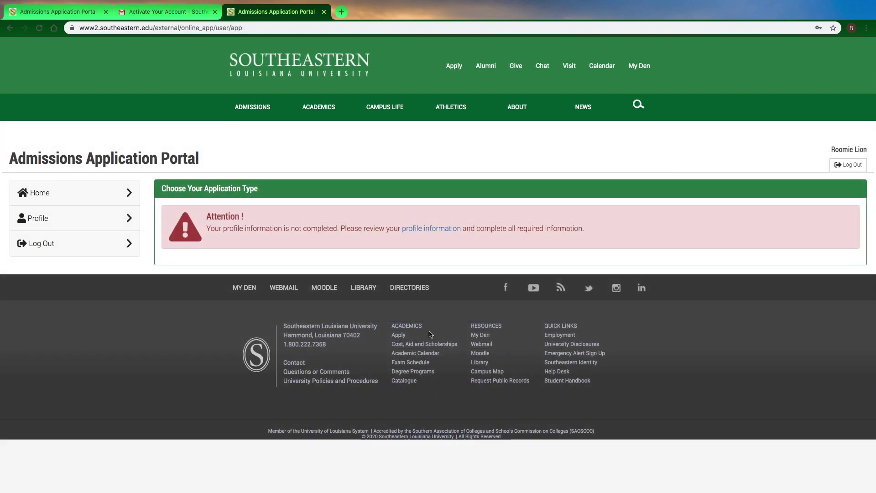
click(429, 228)
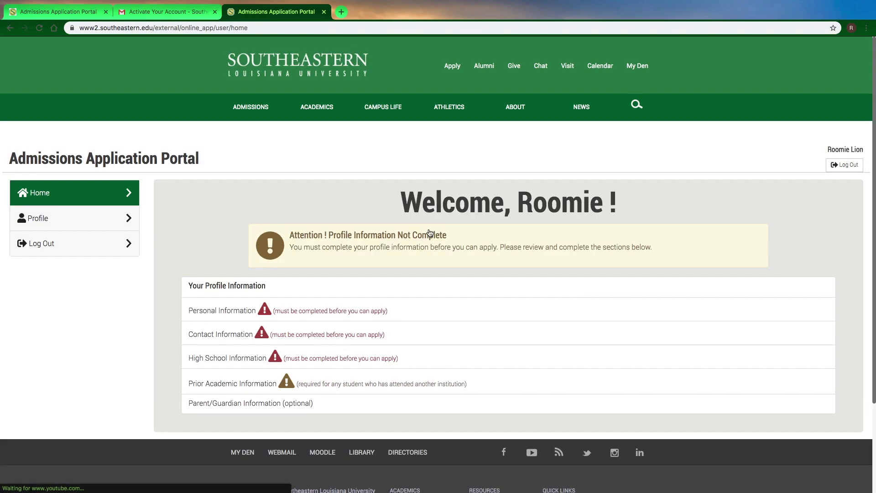
click(260, 308)
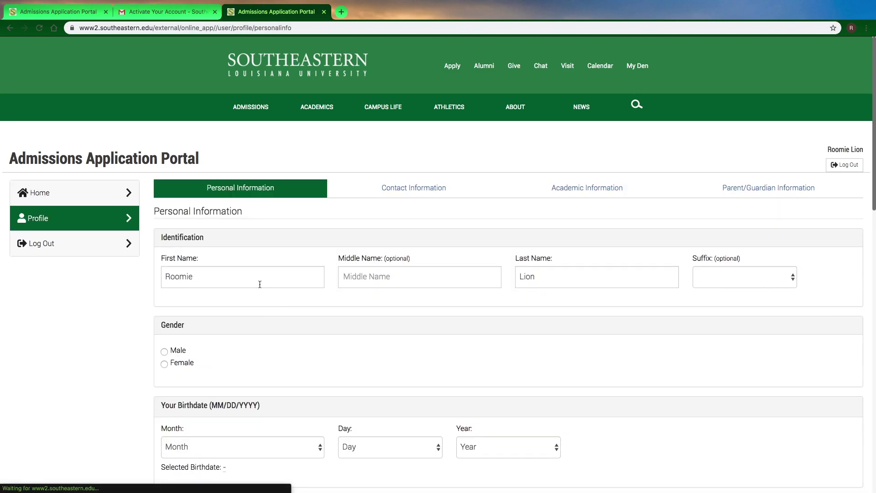
Step: Set gender to Male and birthdate to March 17, 2000
click(177, 352)
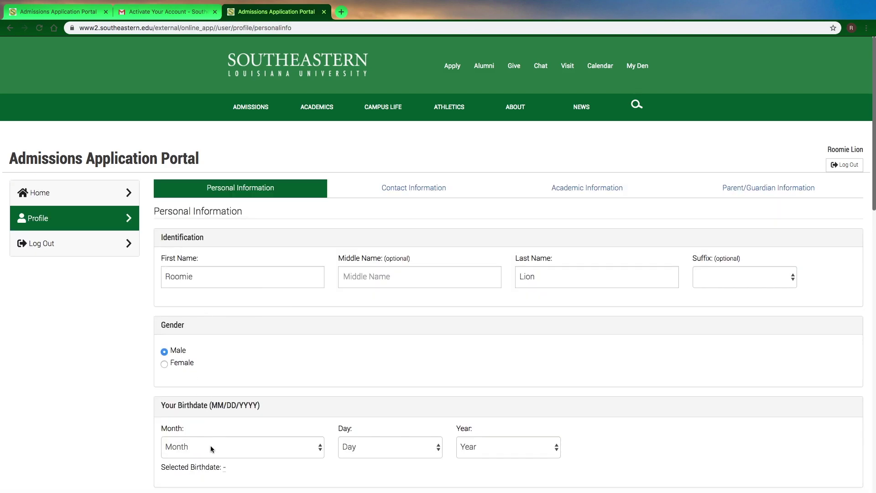
click(210, 447)
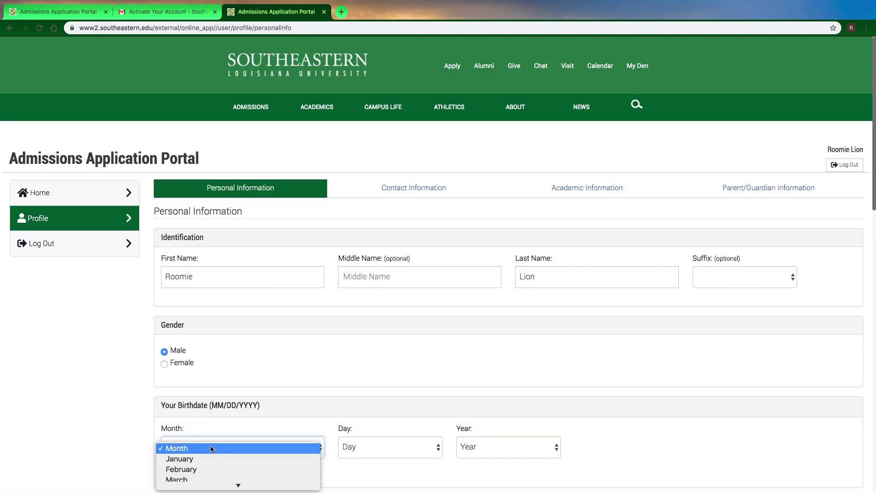
click(208, 479)
click(371, 447)
mouse_move(372, 486)
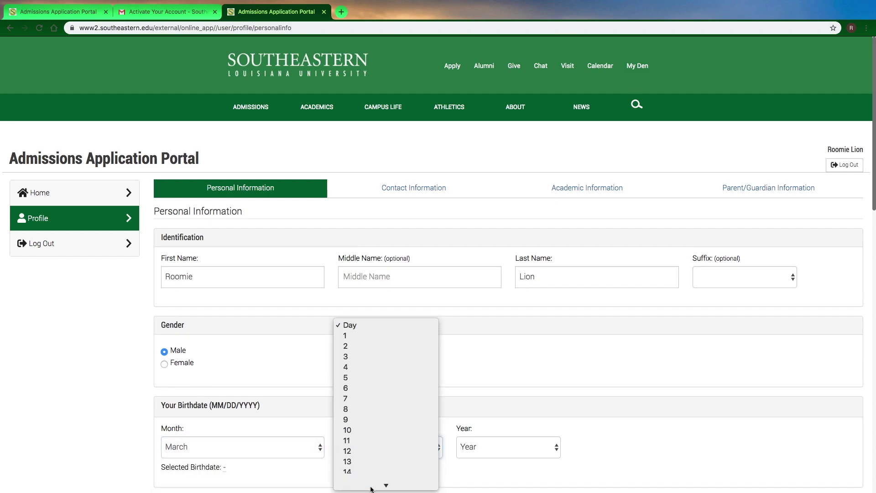
click(358, 436)
click(479, 454)
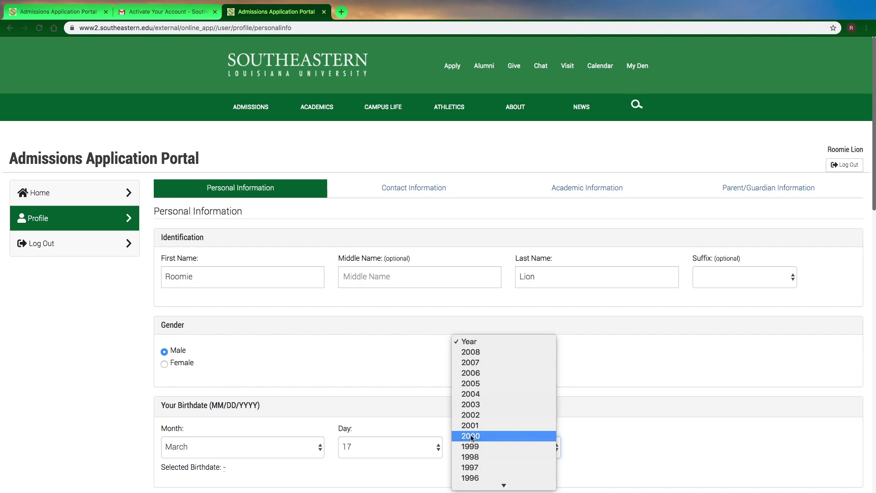
click(470, 435)
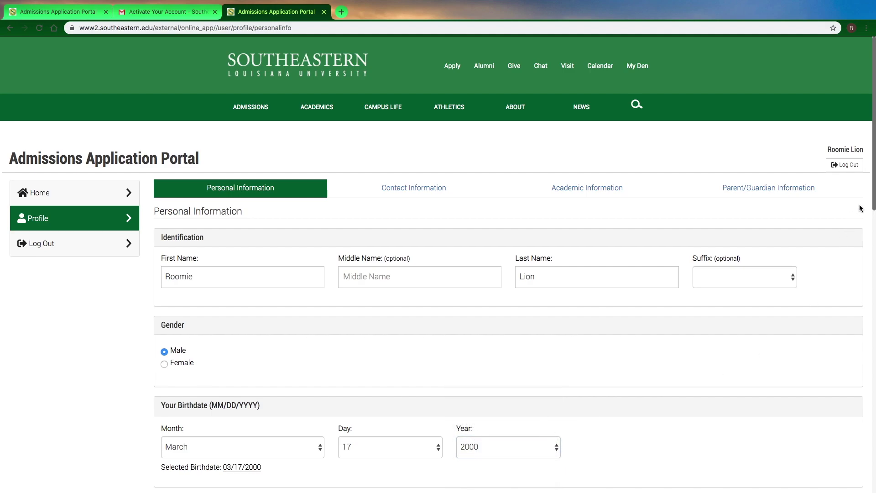
Step: Answer Yes to US citizenship, enter the social security number, and save personal information
drag(871, 193, 873, 257)
drag(874, 184, 872, 361)
click(171, 165)
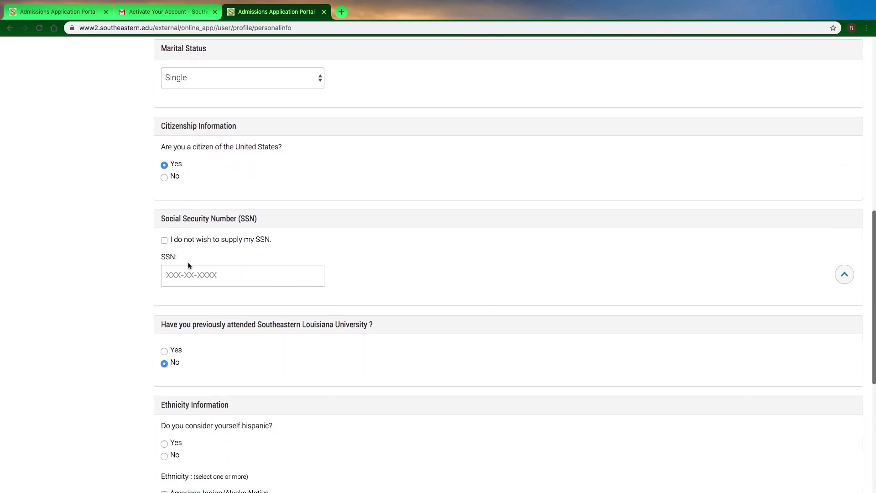
click(180, 277)
text(123-)
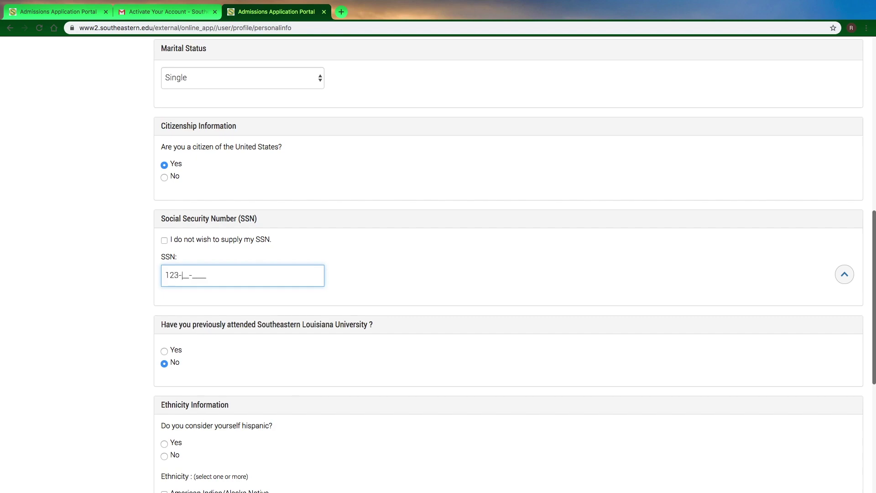
text(45-6789)
drag(873, 297, 857, 372)
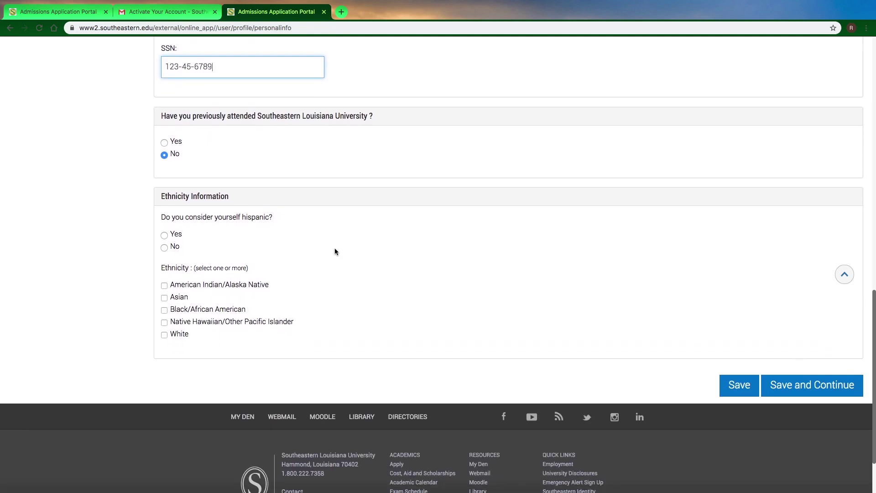
click(813, 382)
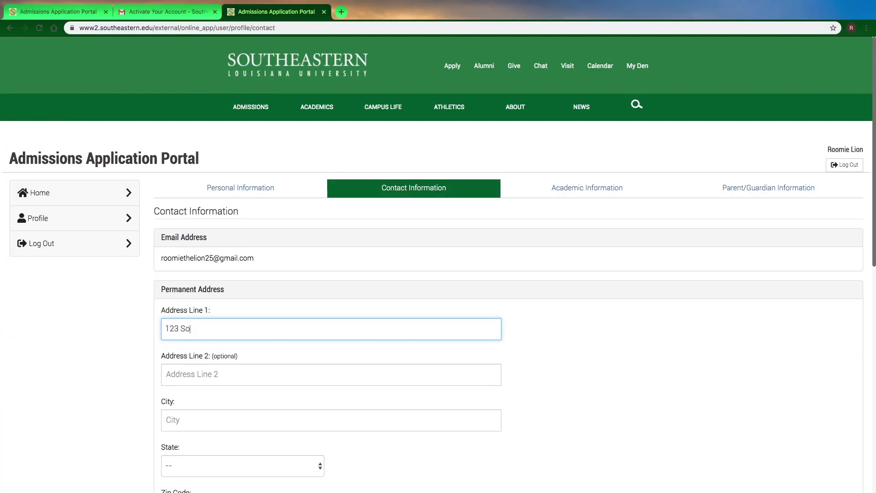
Step: Enter the applicant's street address, city, Louisiana as state, and zip code
text(utheastern Ln.)
key(Tab)
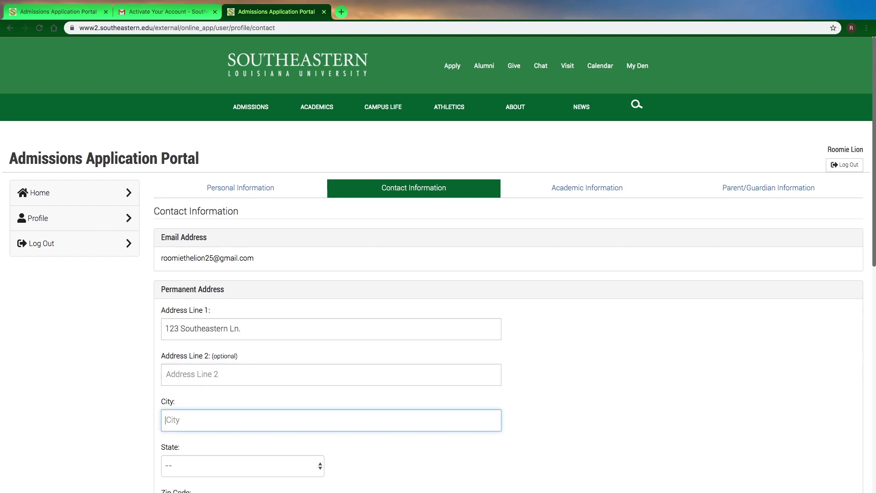
text(Hammond)
key(Tab)
text(L)
key(Tab)
text(70402)
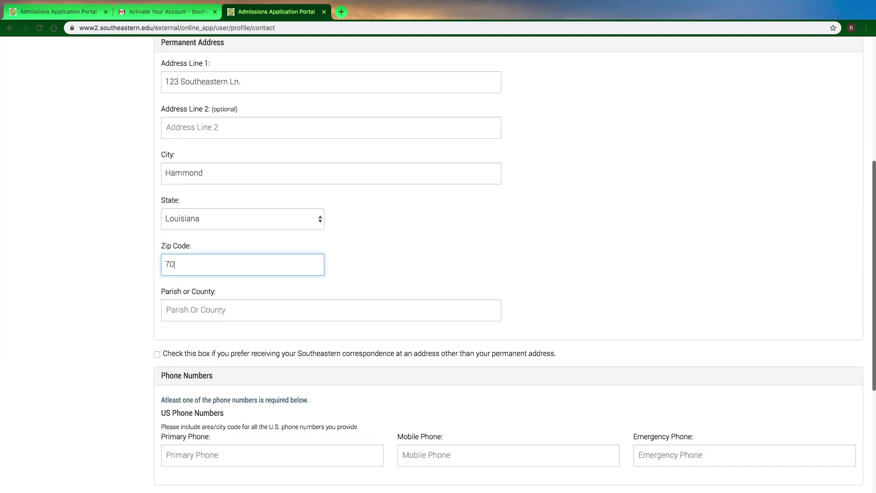
Step: Choose Tangipahoa as the parish, add the primary phone number, and save the contact details
key(Tab)
text(70743)
key(Tab)
text(Tam)
key(BackSpace)
text(n)
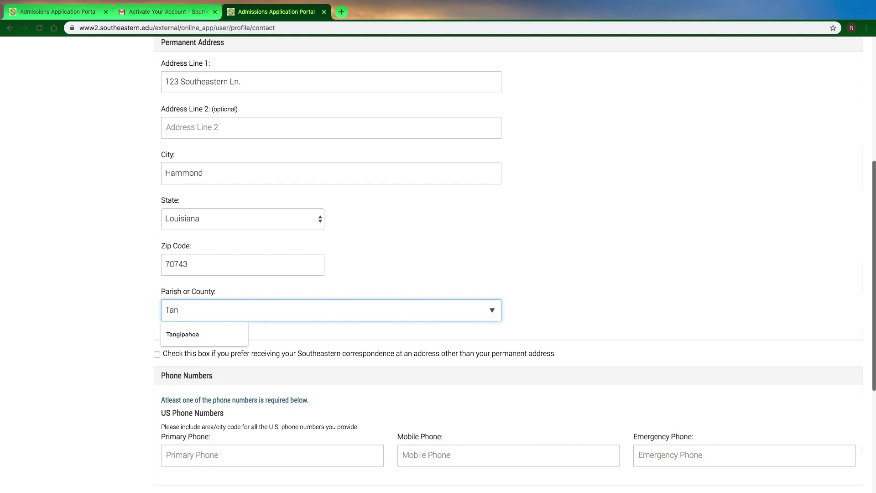
key(Return)
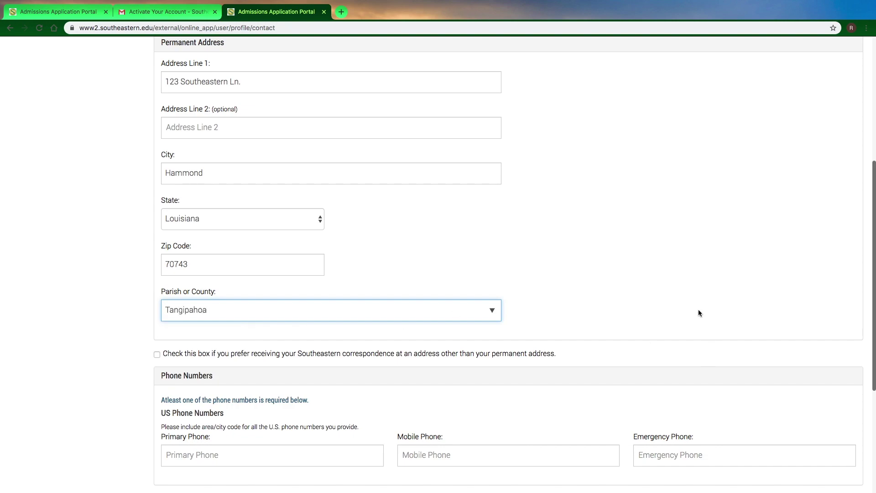
scroll(873, 284, down, 4)
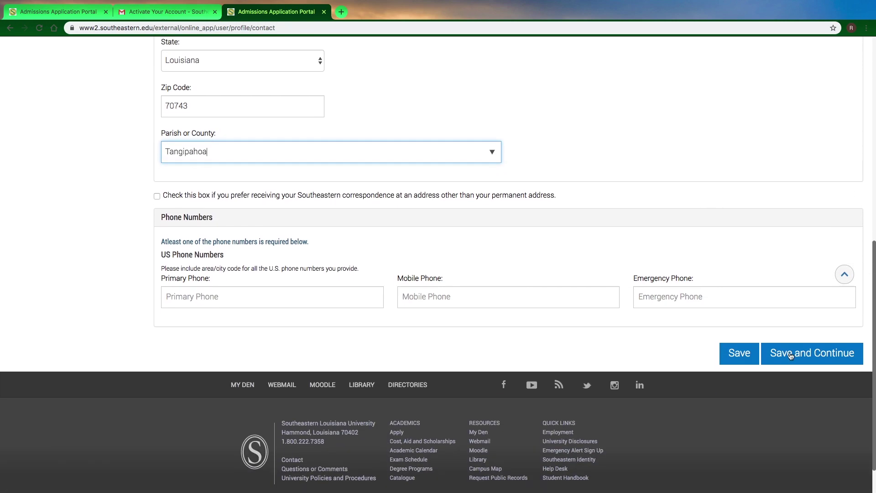
click(313, 296)
text(123) 456-789)
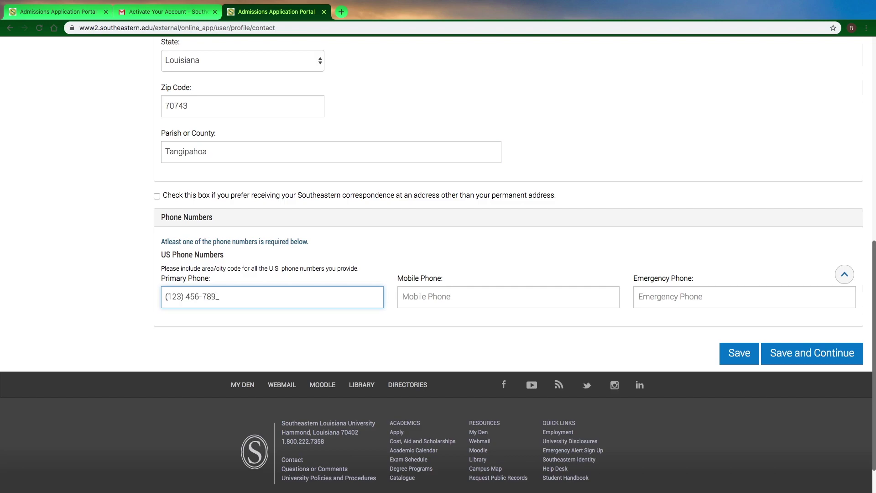
text(4567890)
click(798, 356)
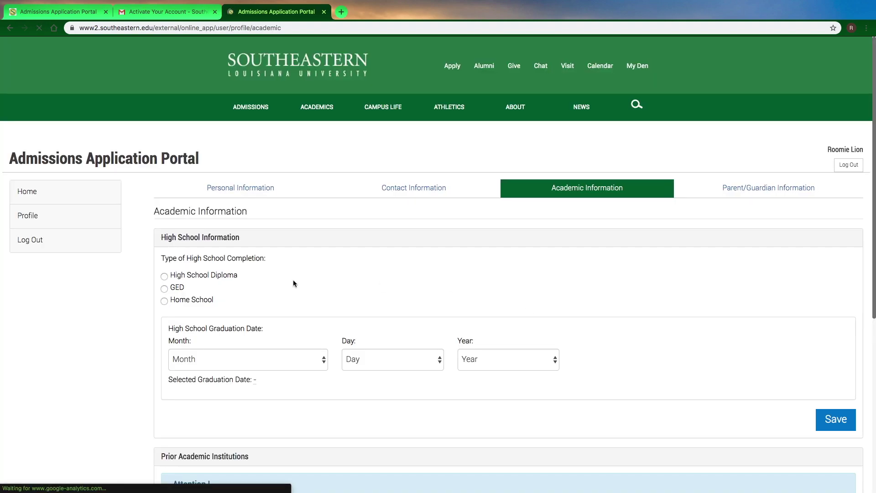
Step: Record a High School Diploma from Hammond High School graduating May 4, 2020
click(226, 275)
click(230, 345)
text(hammond h)
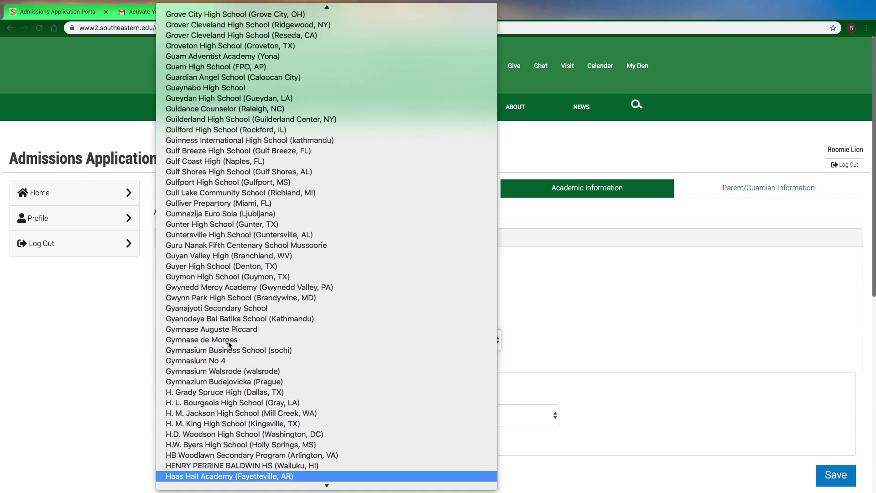
key(Return)
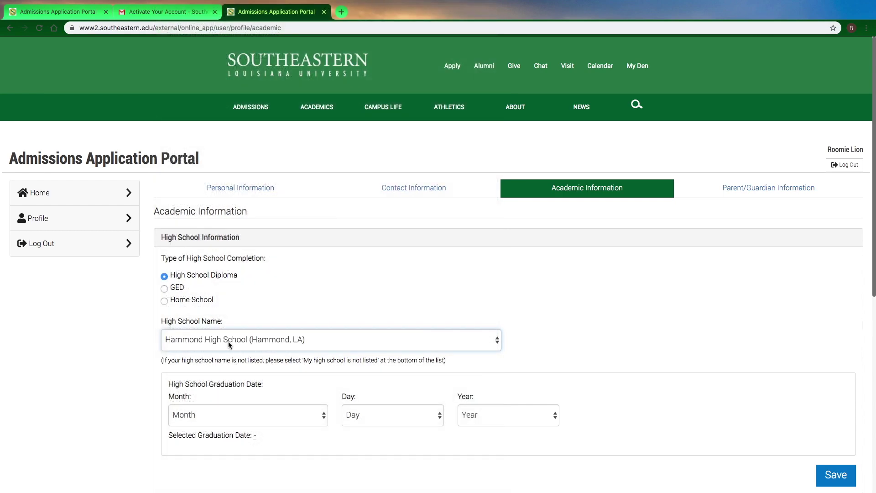
click(220, 408)
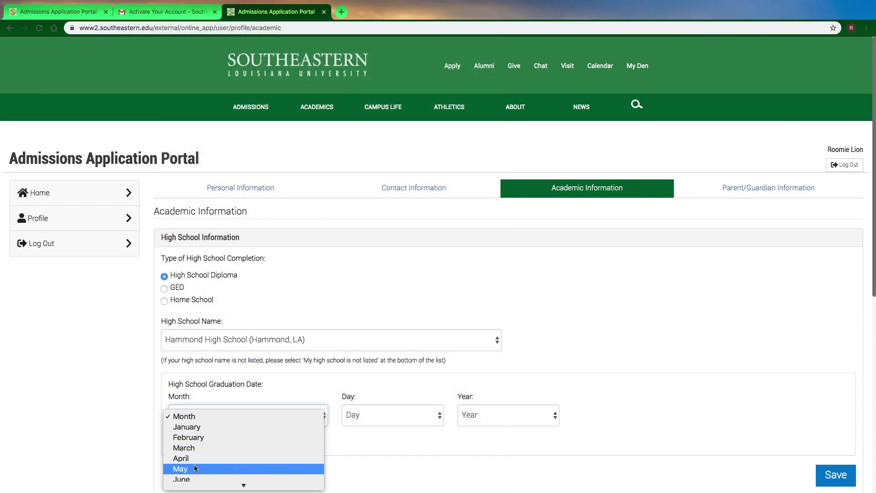
click(288, 468)
click(371, 415)
click(370, 459)
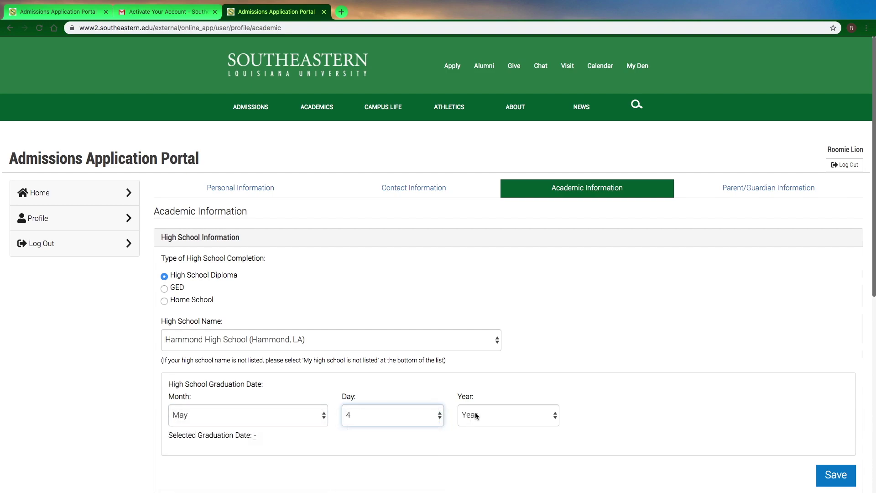
click(475, 412)
click(475, 448)
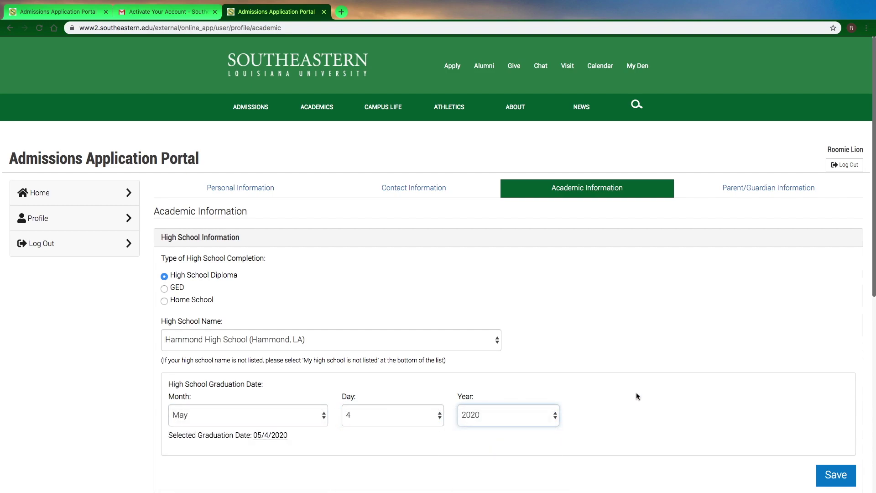
Step: Save the high school record, answer No to prior institutions, and continue
scroll(873, 267, down, 3)
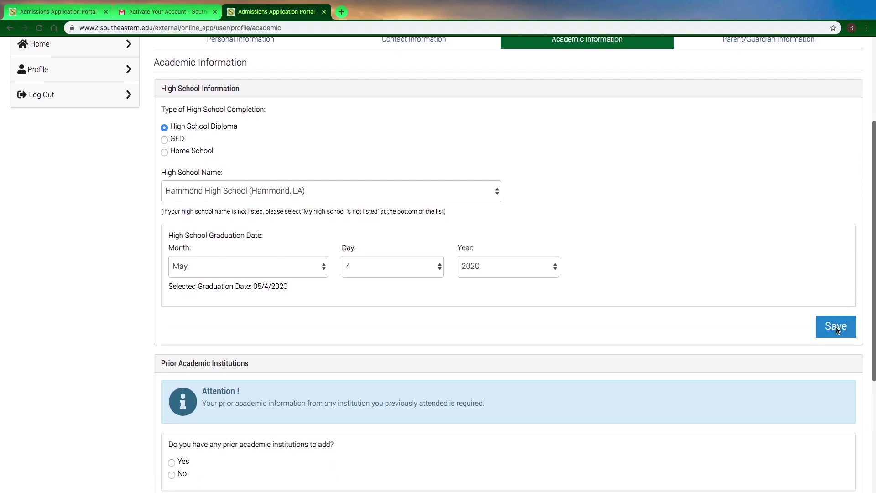
click(837, 327)
click(446, 315)
scroll(873, 251, down, 1)
drag(873, 251, 870, 313)
click(172, 336)
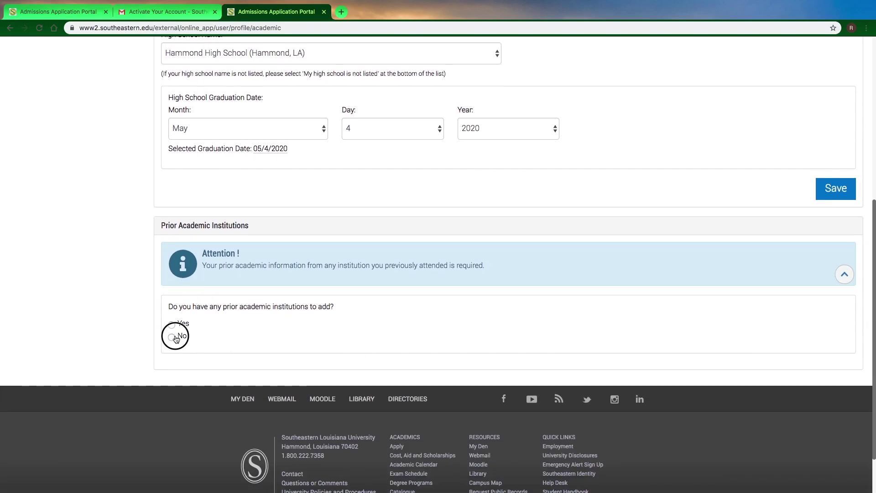
click(773, 382)
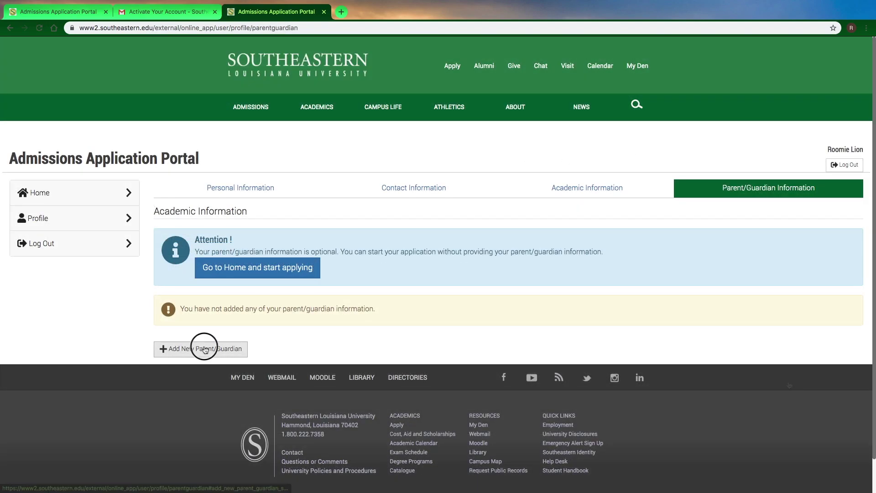
Step: Enter the parent's full name, set relationship to Mother, and enter her street address
click(249, 411)
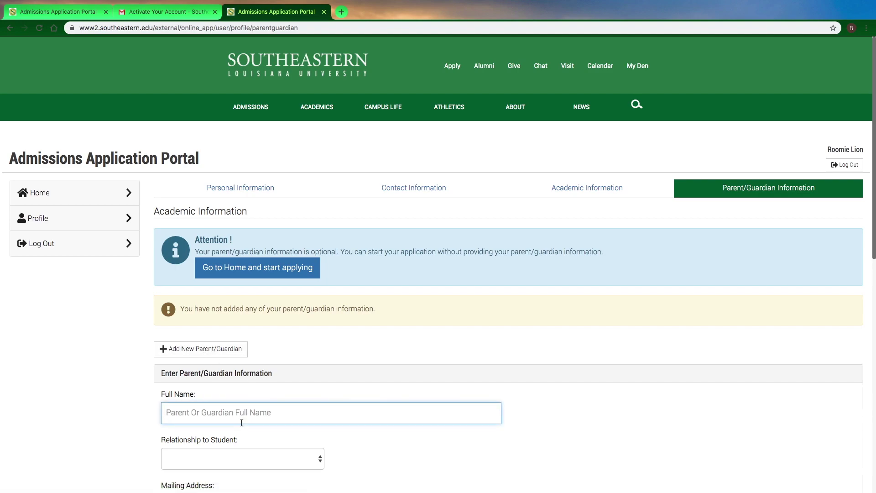
text(Rhonda)
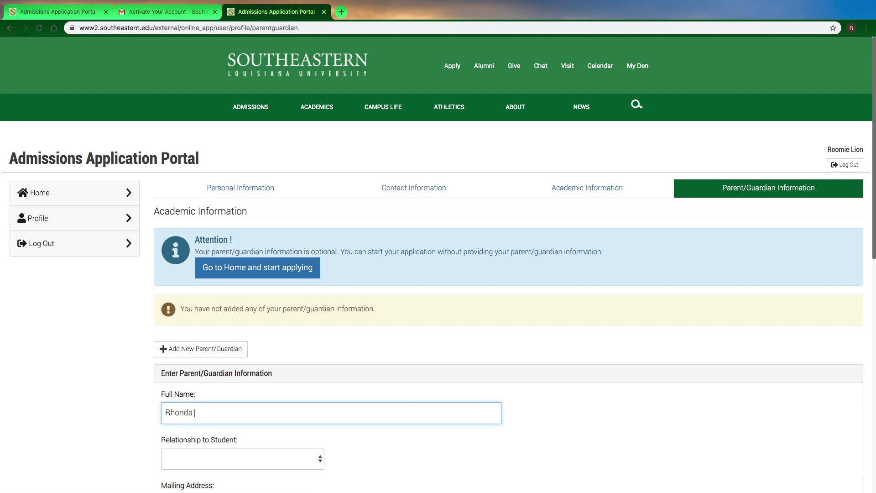
text( Lion)
key(Tab)
key(m)
key(Tab)
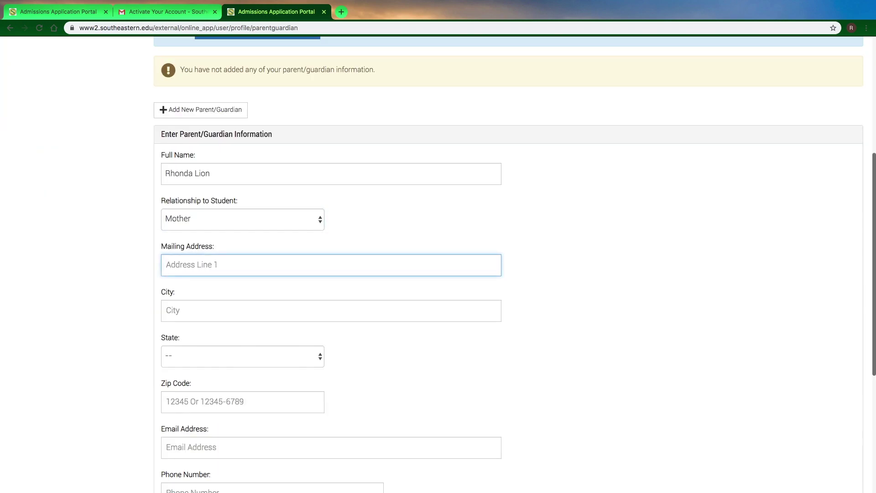
text(123 Southeastern Ln.)
Step: Fill in the mother's city, Louisiana as state, zip code, e-mail and phone number
key(Tab)
text(Hammond)
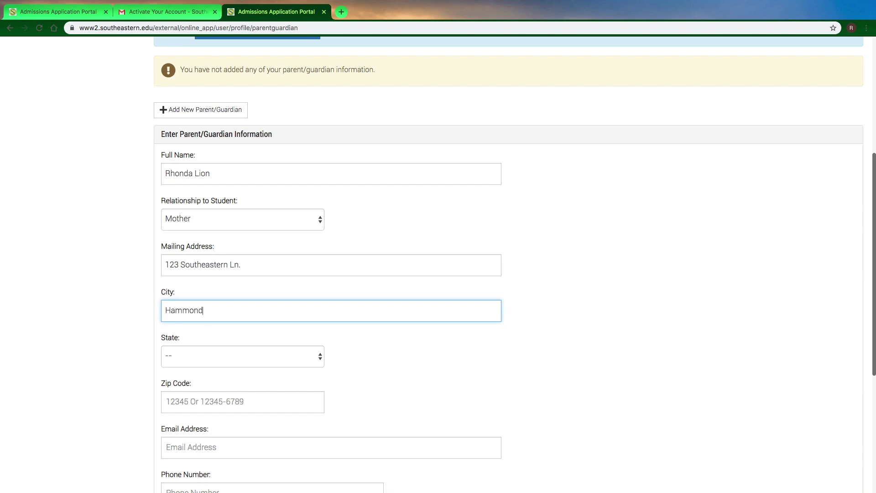
key(Tab)
key(l)
key(Tab)
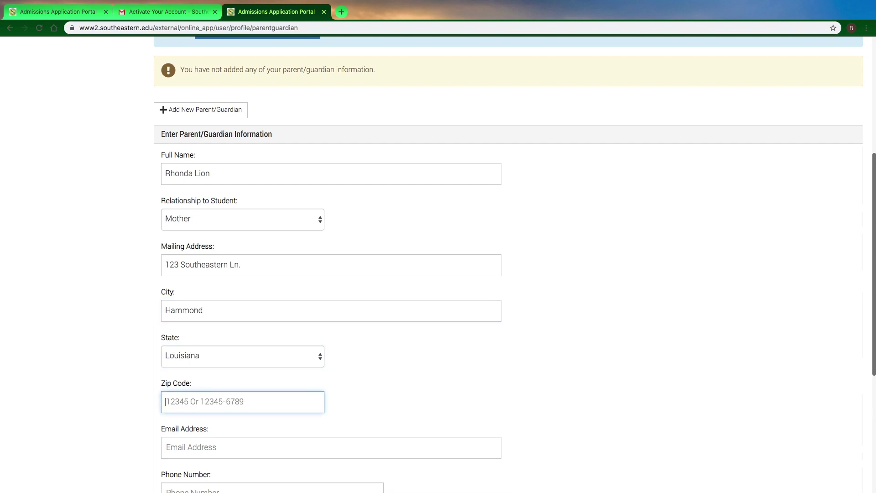
text(70743)
key(Tab)
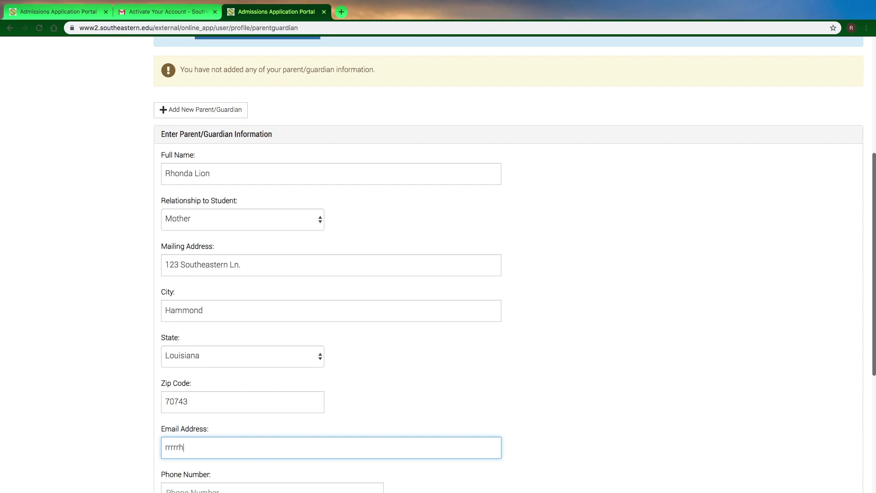
key(Tab)
text(123456789)
Step: Submit the parent details and start a Beginning Freshman application for Fall 2020
key(Return)
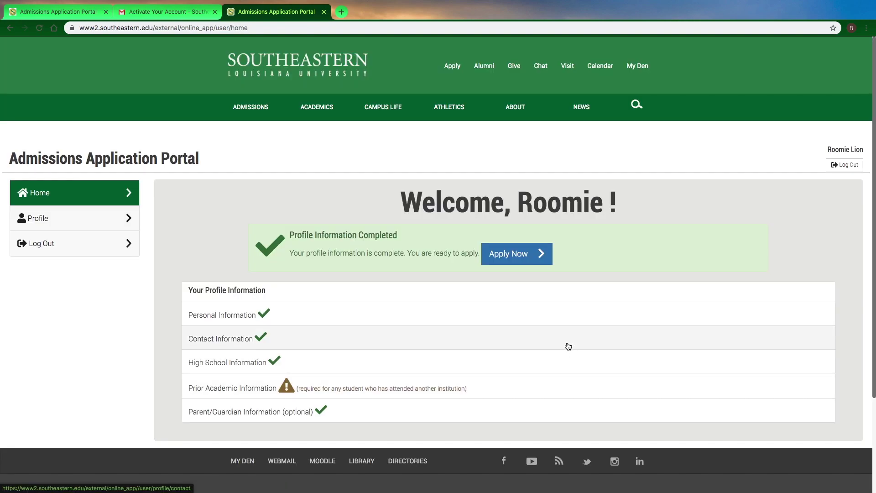
click(492, 255)
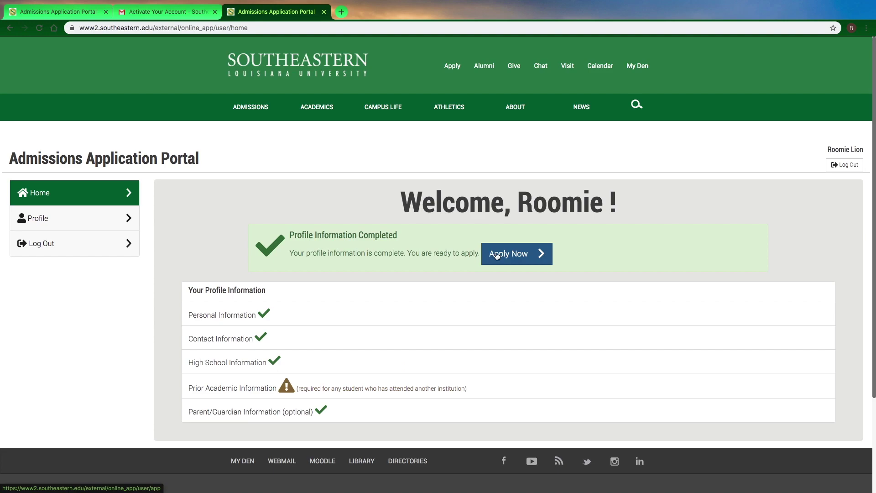
click(462, 247)
click(458, 247)
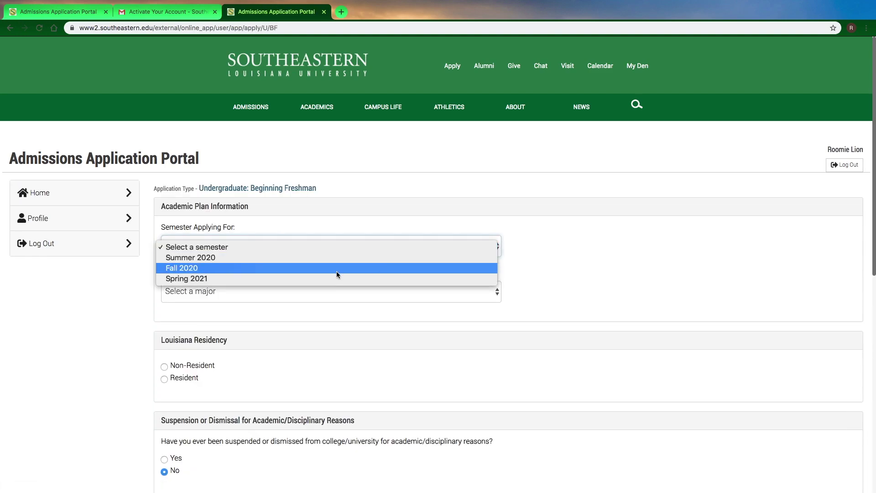
click(335, 271)
Step: Choose General Studies as major, declare Louisiana residency and no military status, then continue
click(297, 288)
scroll(196, 365, down, 10)
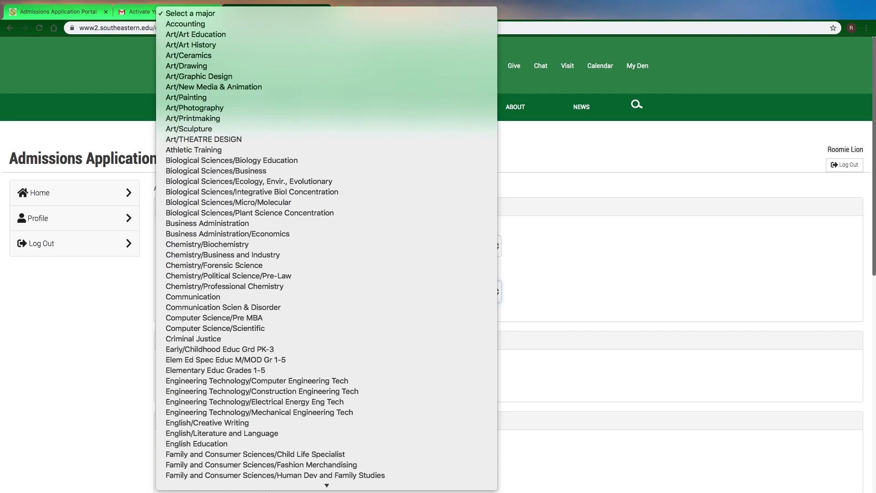
click(196, 358)
click(196, 380)
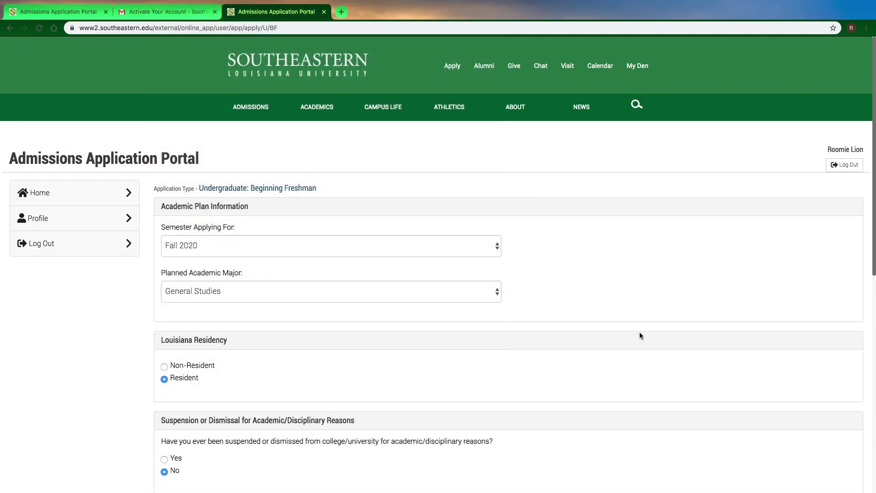
drag(872, 276, 869, 427)
click(189, 244)
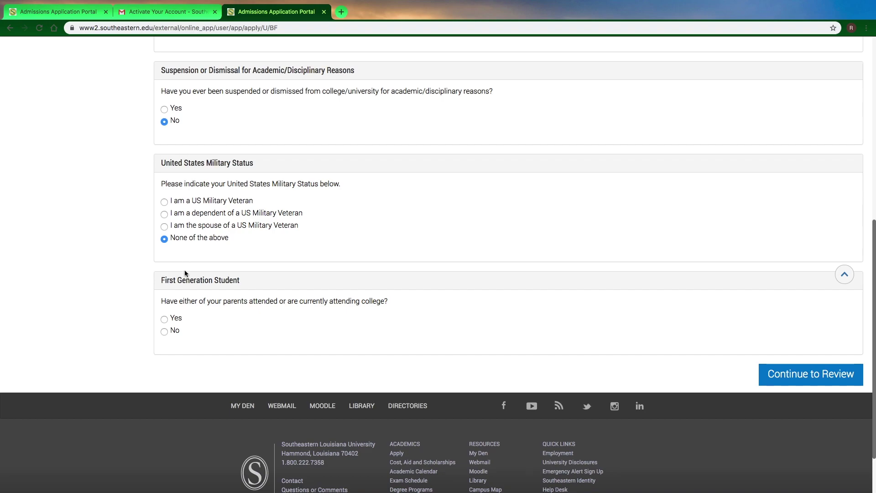
click(794, 373)
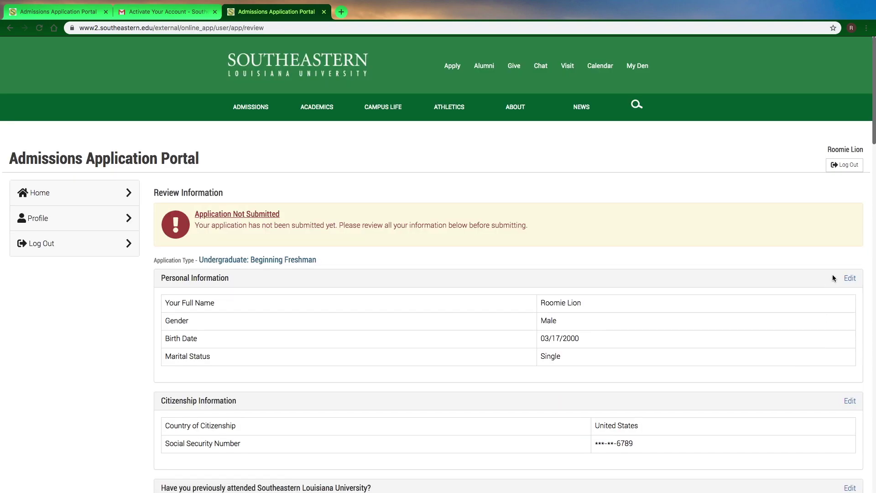
Step: Accept the academic records authorization and the $20 application fee statements
drag(874, 138, 872, 464)
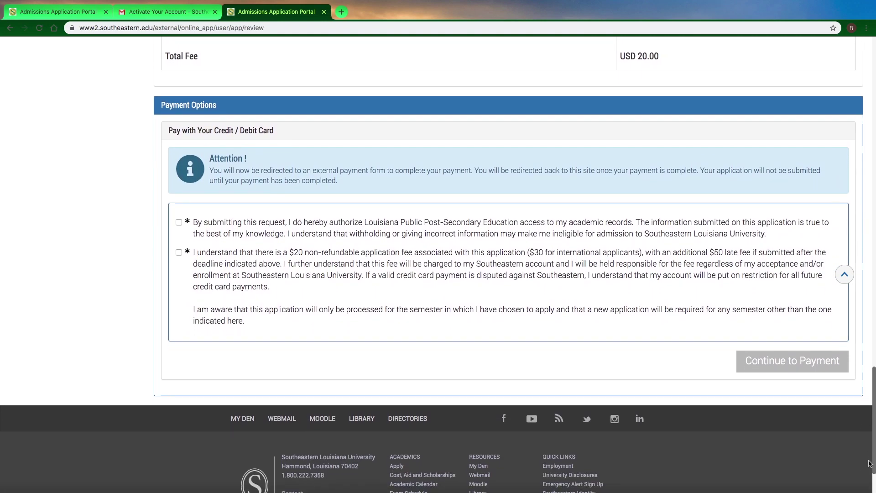
click(307, 232)
click(313, 263)
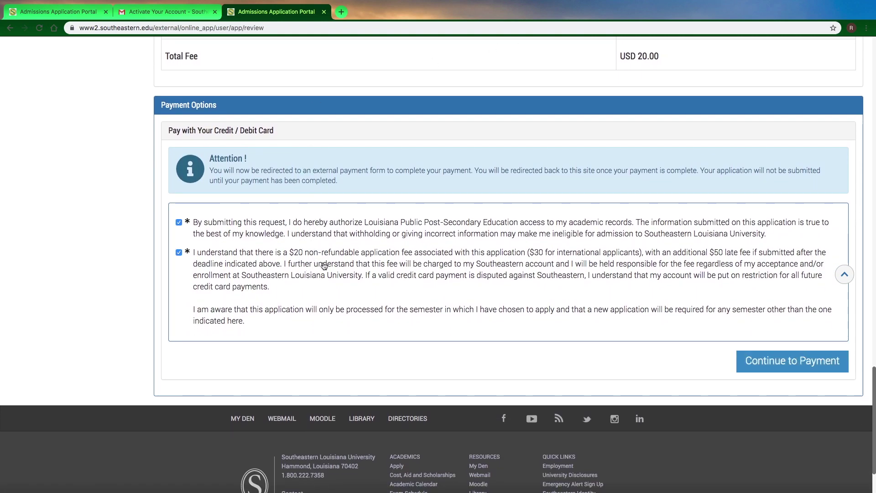